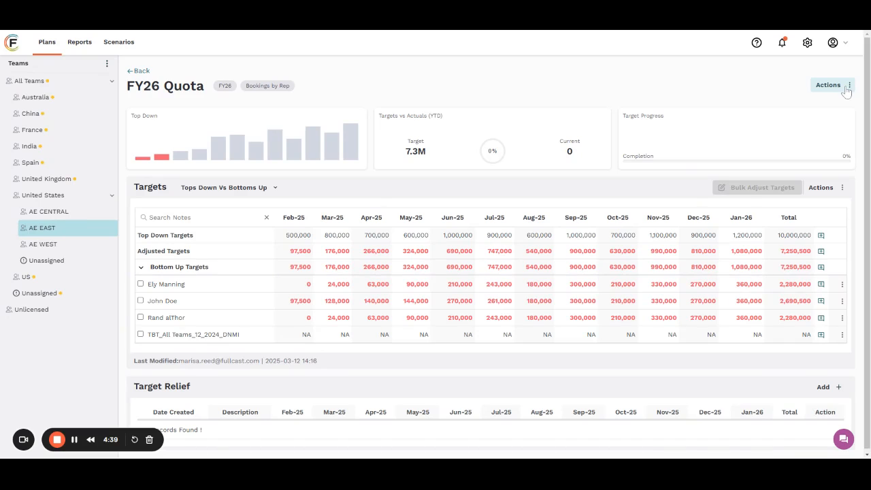
left_click(846, 91)
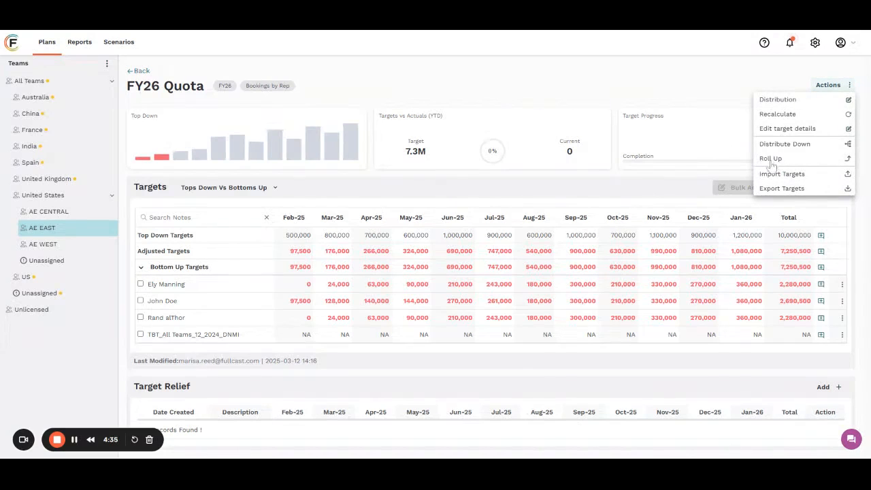
left_click(724, 129)
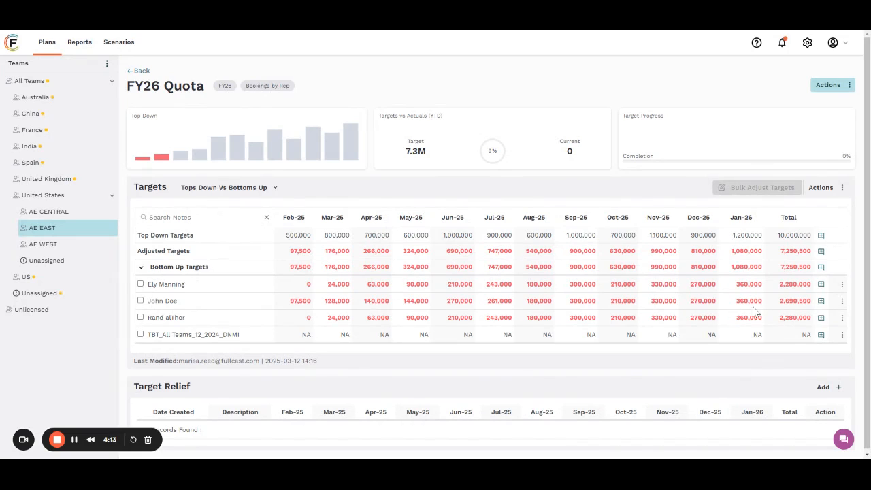
- Edit the target details of the second rep under Bottom Up Targets and set the goal to 4,000,000
left_click(841, 302)
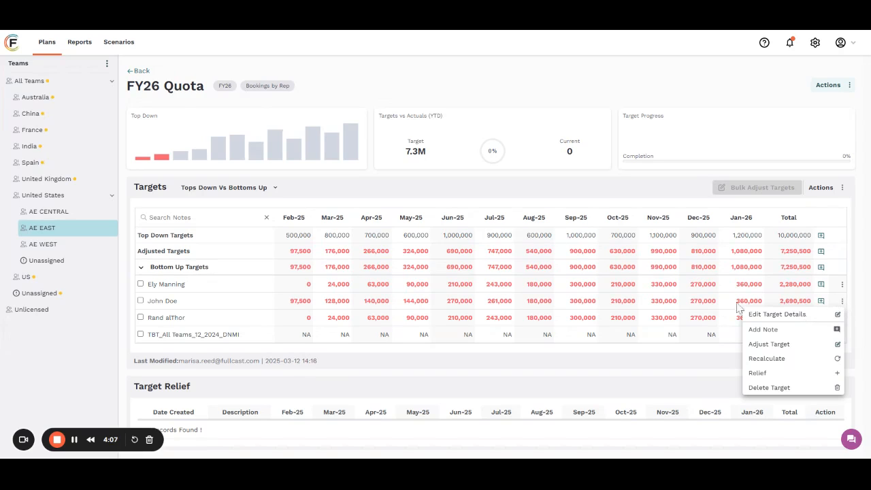
left_click(794, 317)
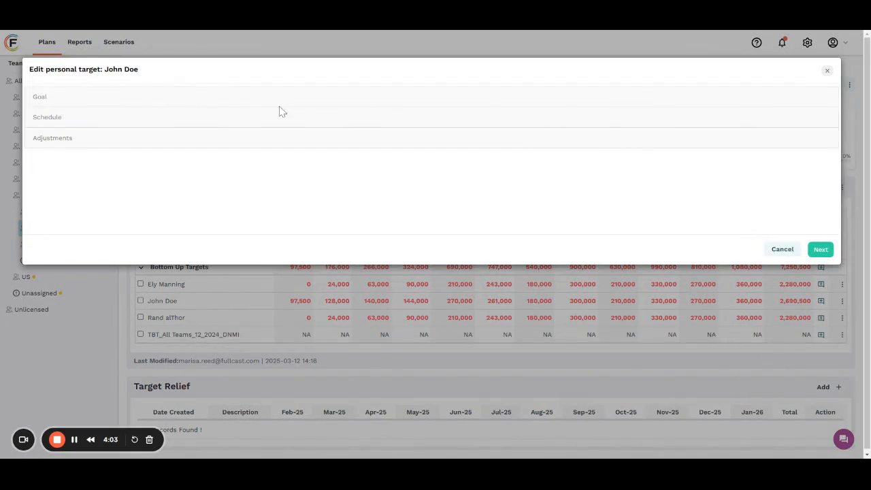
left_click(60, 98)
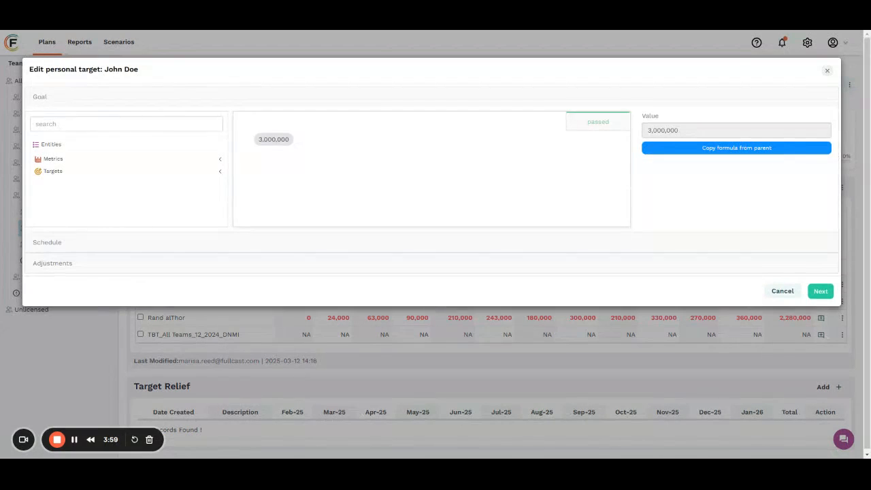
left_click(297, 139)
key("BackSpace")
key("BackSpace")
key("BackSpace")
key("BackSpace")
key("BackSpace")
key("BackSpace")
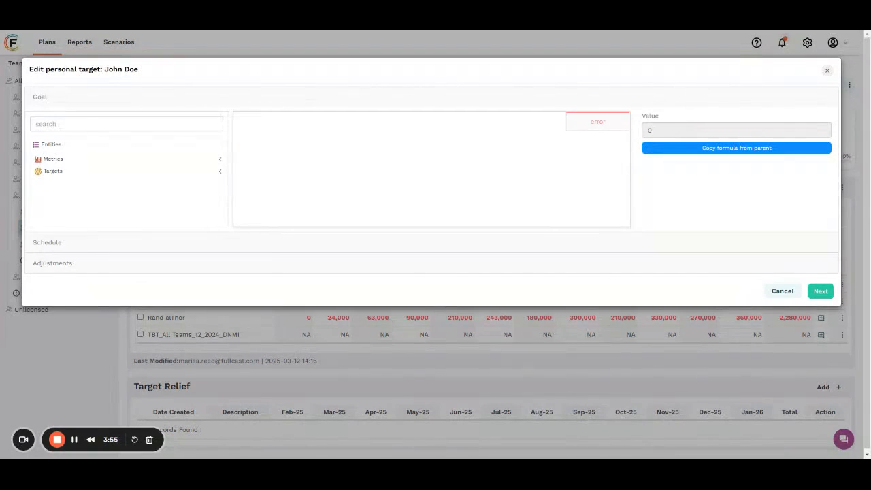
type("40000000")
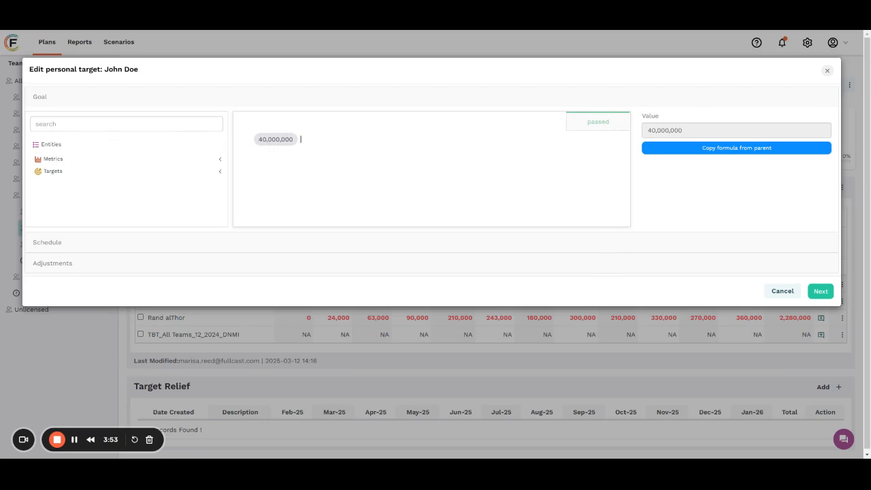
key("BackSpace")
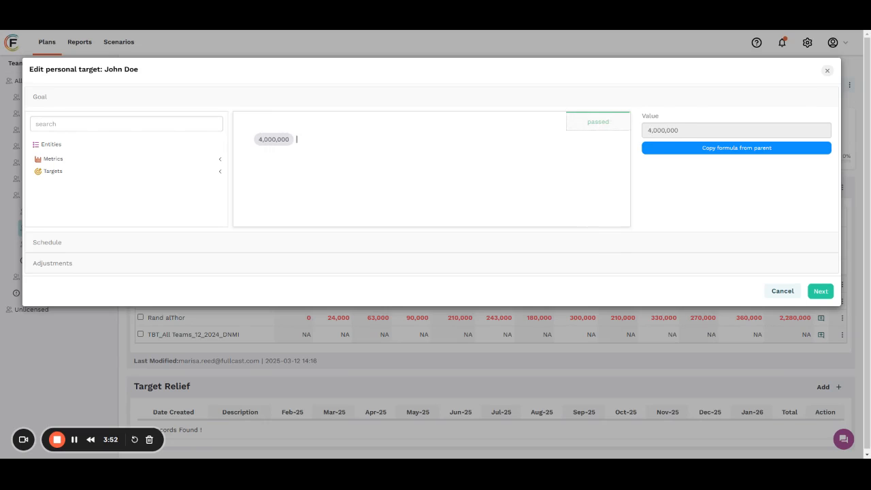
- Expand the second rep's schedule and adjustments, and remove the Manual Adjustment entry
left_click(163, 245)
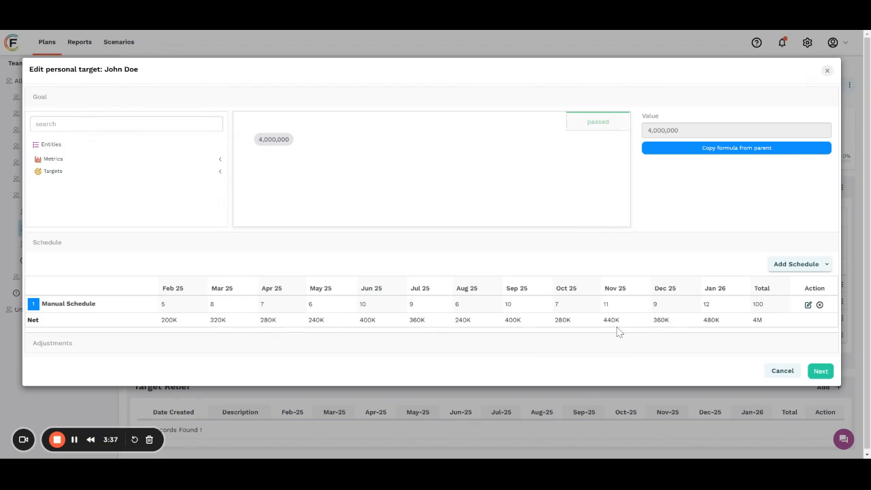
left_click(420, 345)
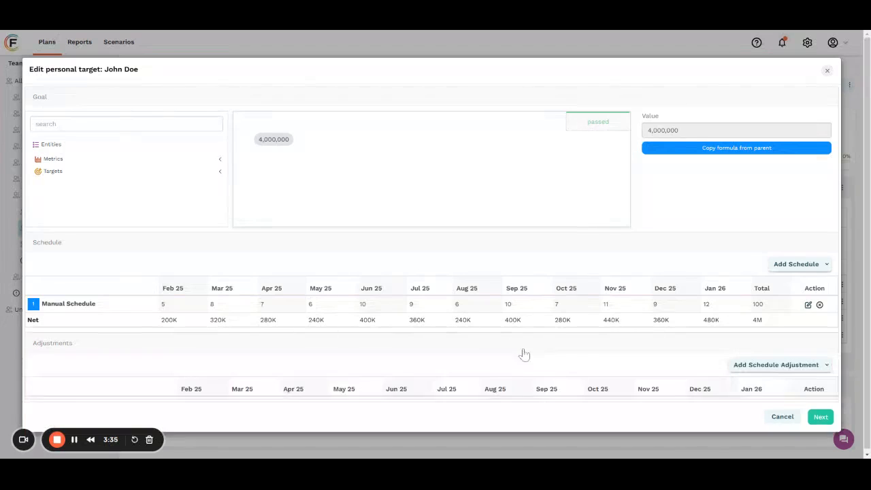
scroll(579, 333, "down", 1)
scroll(579, 333, "down", 1)
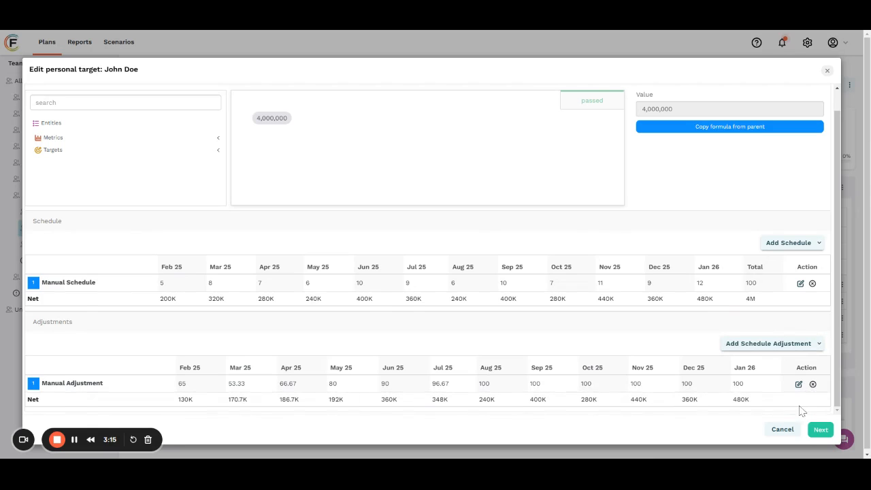
left_click(812, 383)
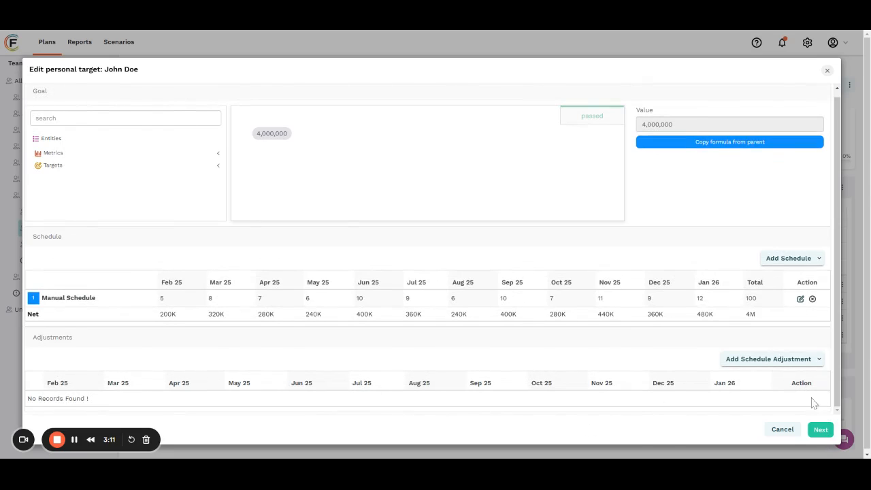
- Apply the second rep's target changes effective from Feb and confirm the overwrite
left_click(821, 430)
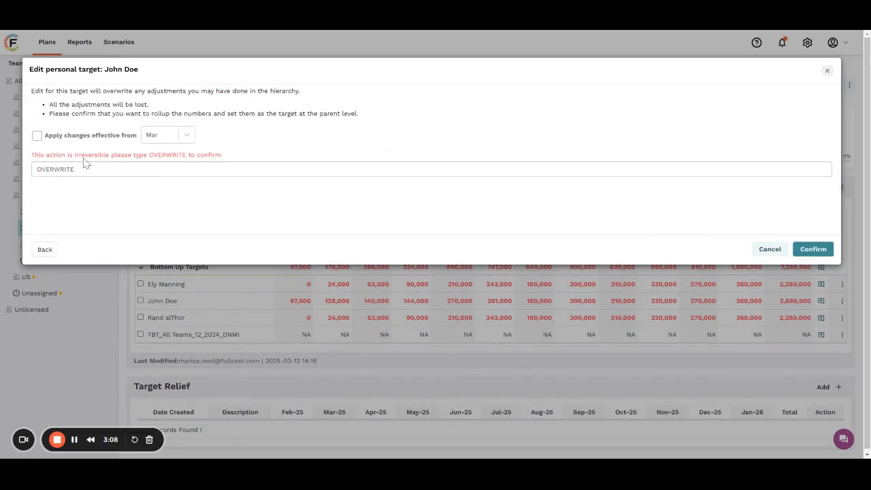
left_click(38, 136)
left_click(168, 137)
left_click(163, 157)
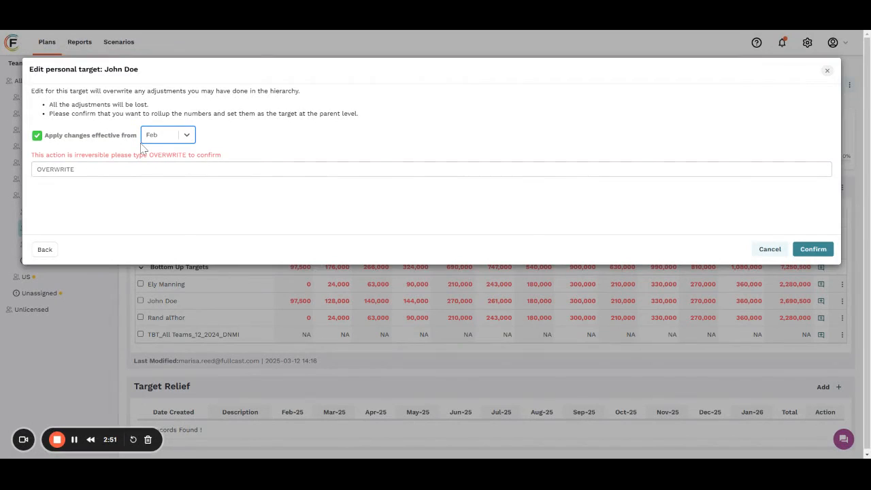
left_click(813, 249)
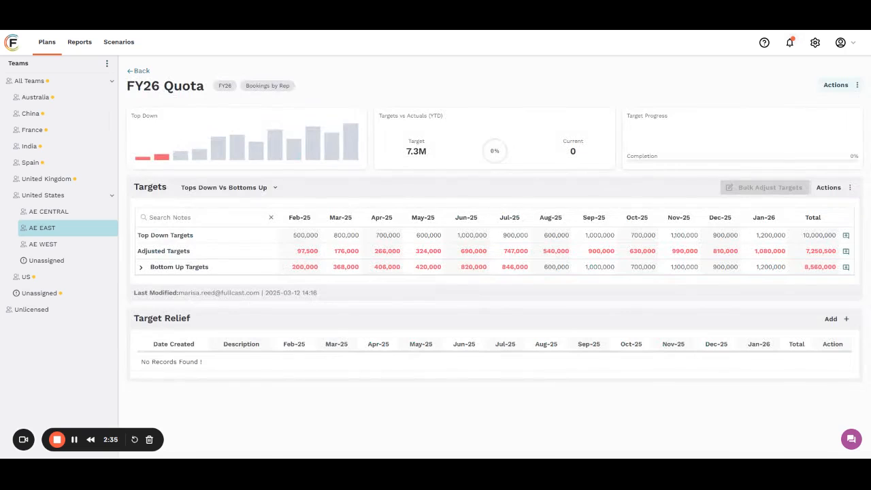
- Expand Bottom Up Targets and compare the second rep's total with the adjusted and bottom-up totals
left_click(141, 266)
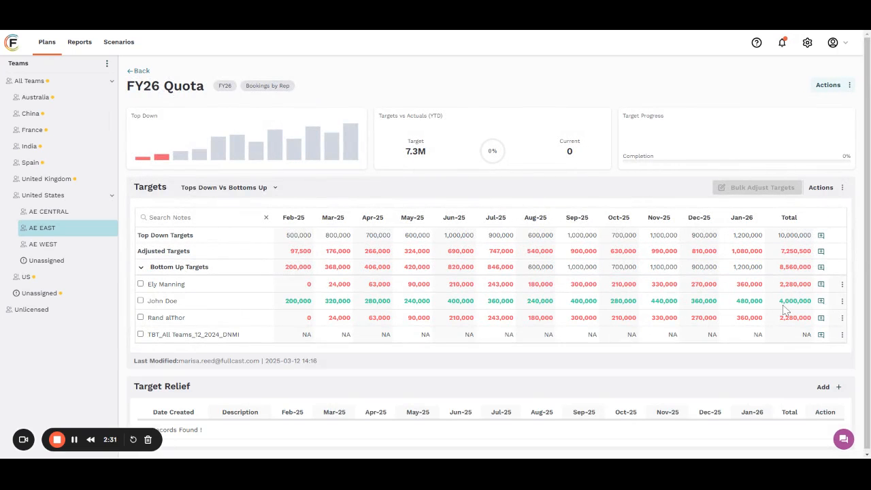
mouse_move(804, 307)
mouse_move(777, 251)
mouse_move(794, 267)
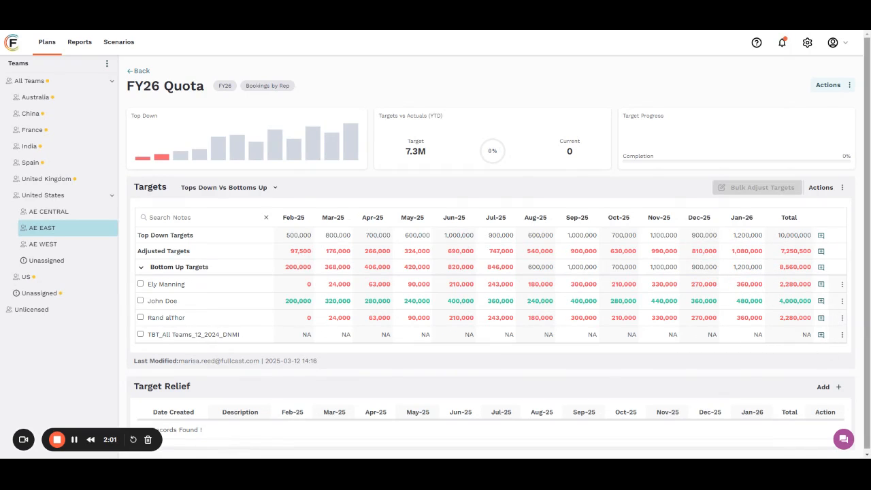
- Edit the target details of the third rep under Bottom Up Targets and set the goal to 4,000,000
left_click(841, 318)
left_click(798, 332)
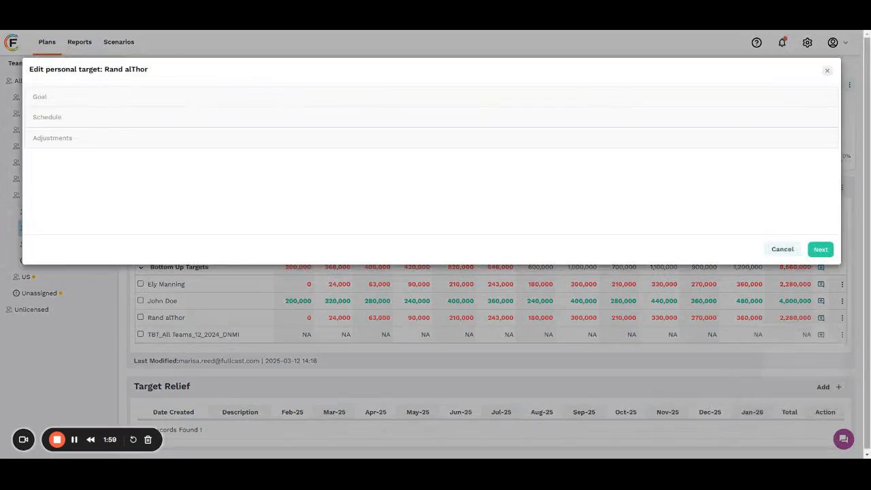
left_click(592, 101)
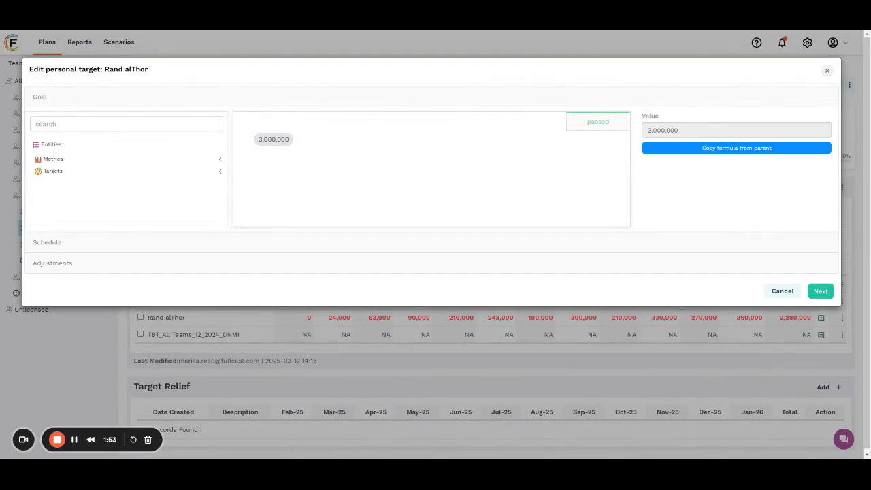
key("BackSpace")
key("BackSpace")
key("BackSpace")
key("BackSpace")
key("BackSpace")
key("BackSpace")
key("BackSpace")
key("BackSpace")
key("BackSpace")
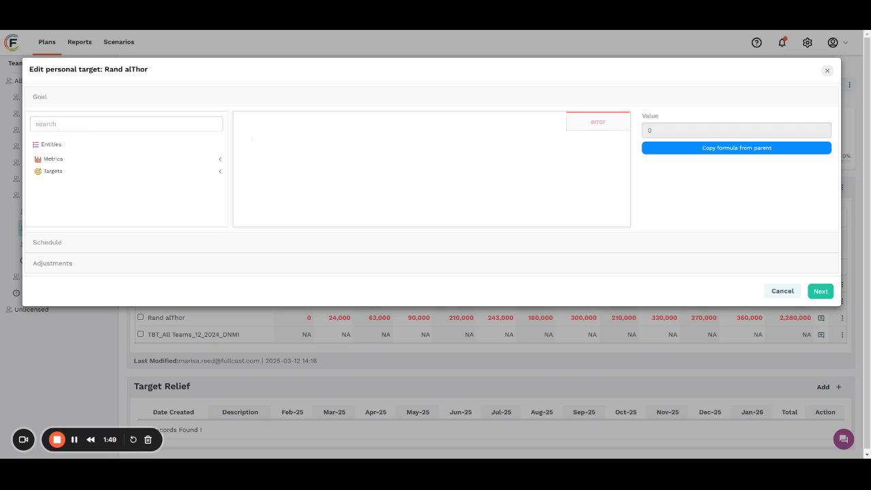
type("4000000")
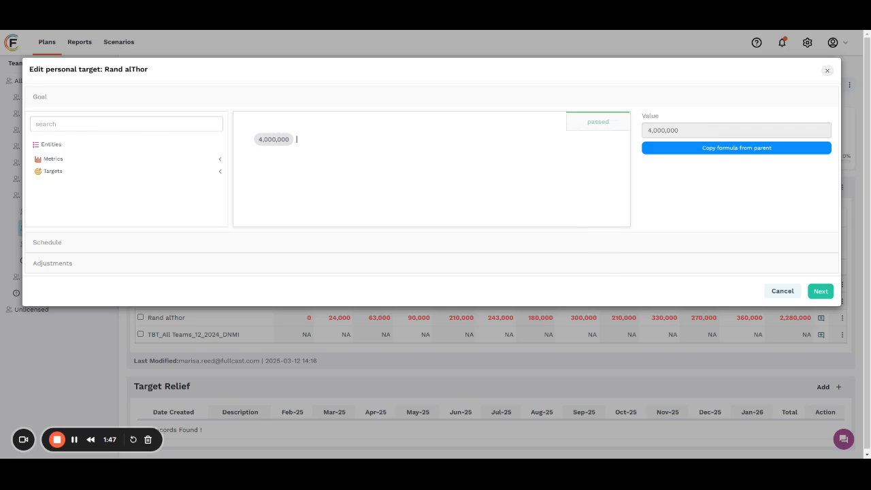
- Review the third rep's schedule and adjustments, keep the manual adjustment, and confirm the changes effective from Feb
left_click(510, 244)
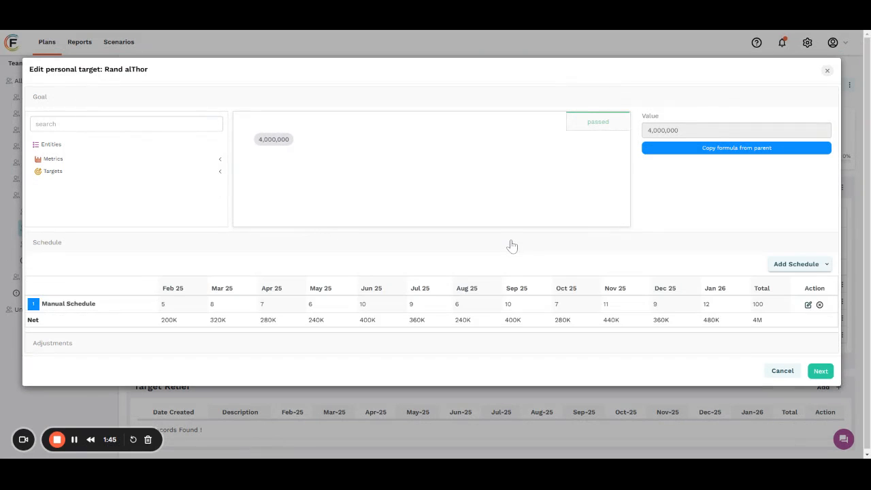
left_click(450, 346)
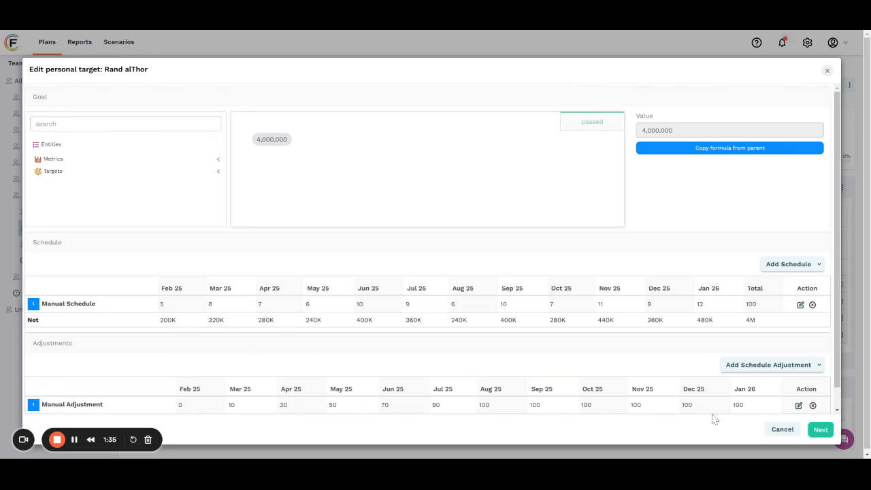
left_click(822, 433)
left_click(36, 135)
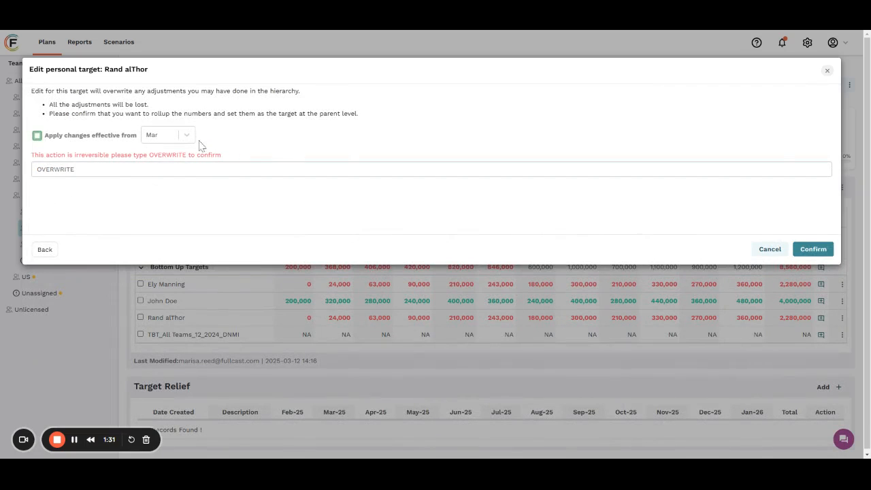
left_click(185, 135)
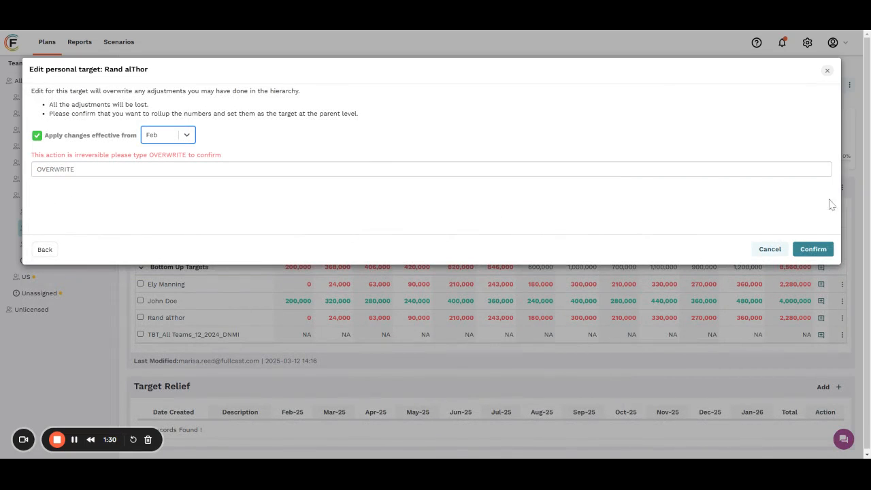
left_click(813, 249)
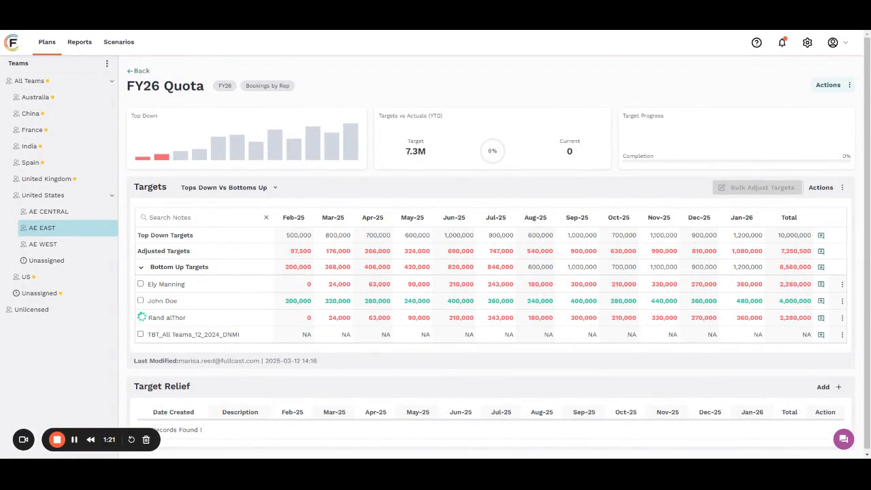
- Expand Bottom Up Targets and check the third rep's total
left_click(141, 268)
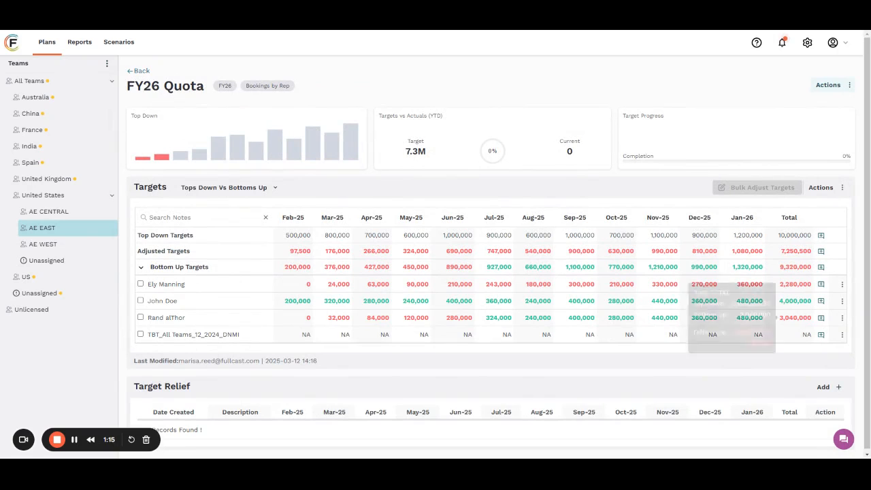
left_click_drag(779, 318, 818, 321)
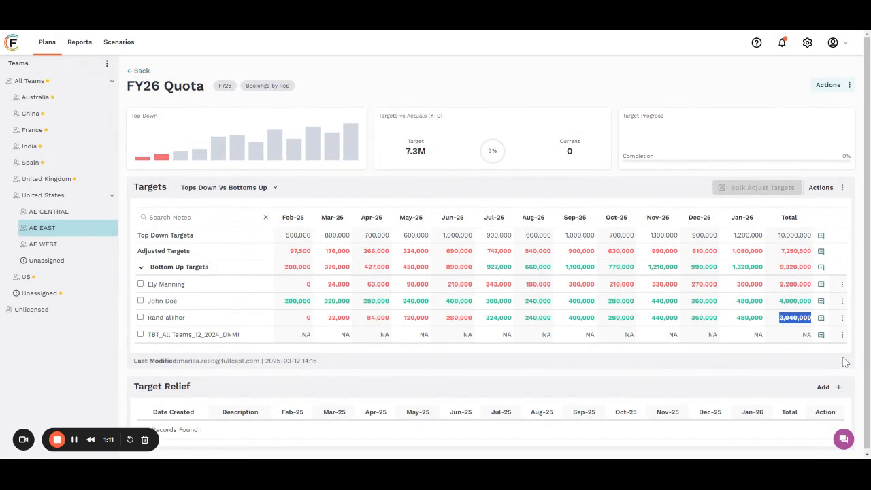
- Edit the target details of the first rep under Bottom Up Targets and set the goal to 4,000,000
left_click(842, 284)
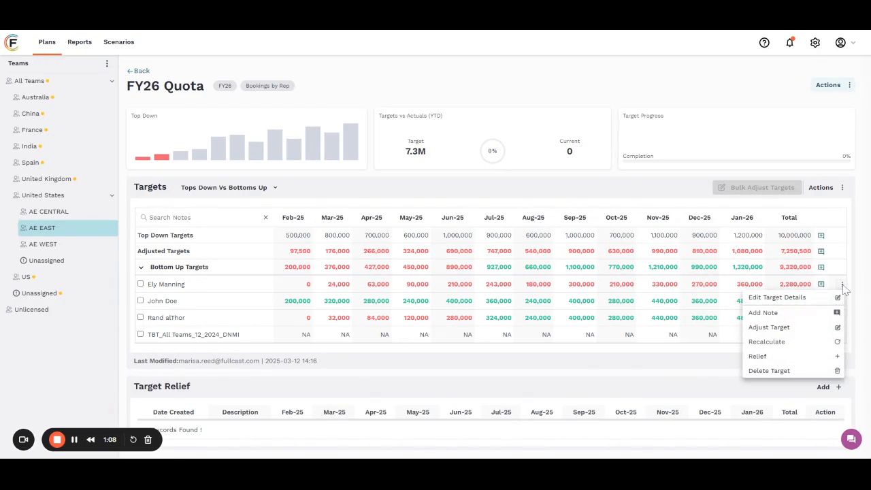
left_click(777, 297)
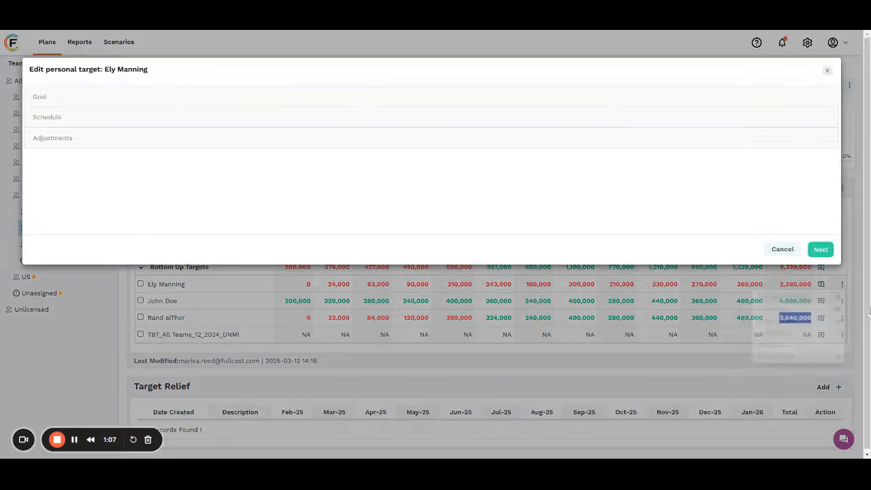
left_click(179, 97)
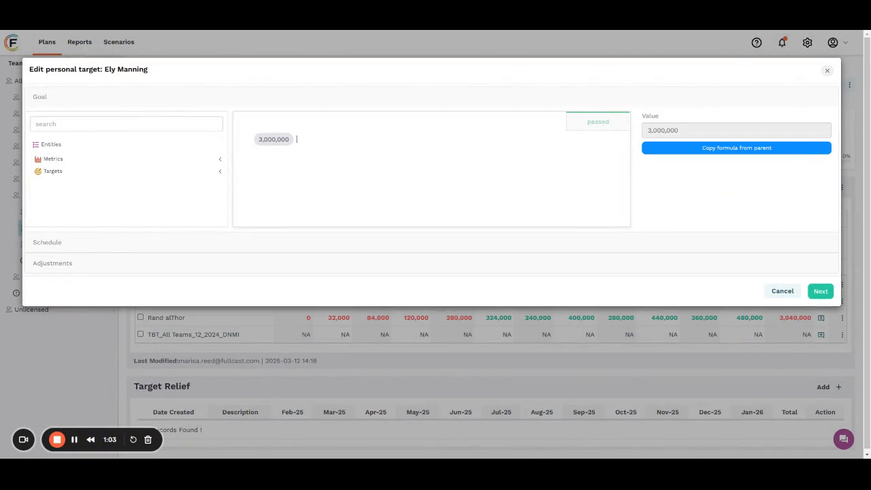
key("BackSpace")
key("BackSpace")
key("BackSpace")
key("BackSpace")
key("BackSpace")
key("BackSpace")
key("BackSpace")
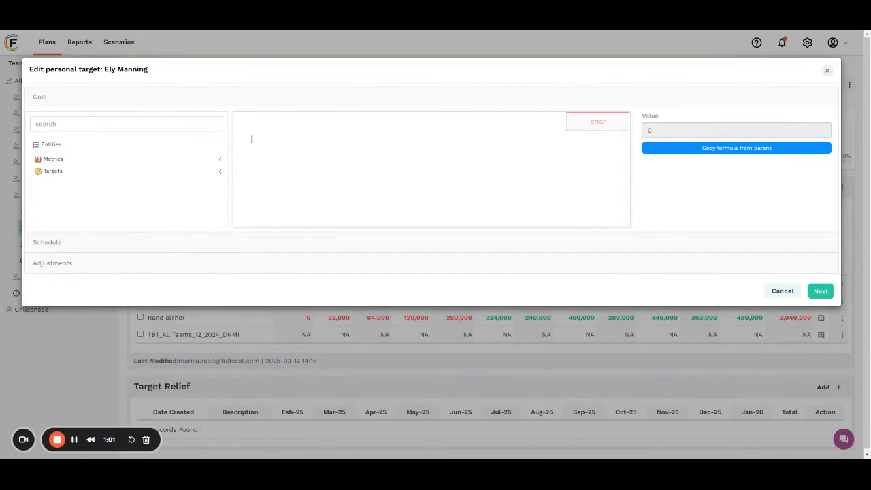
type("40000000")
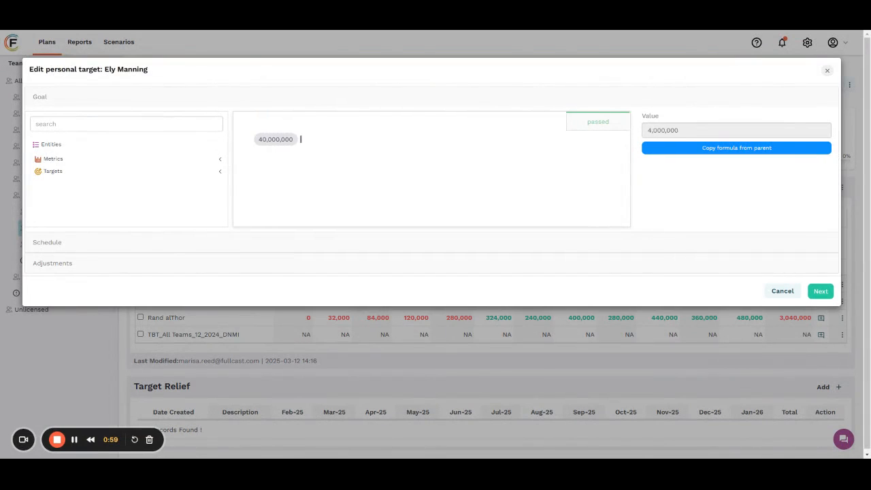
key("BackSpace")
- Review the first rep's schedule and adjustments, keep the manual adjustment, and confirm the changes effective from Feb
left_click(670, 246)
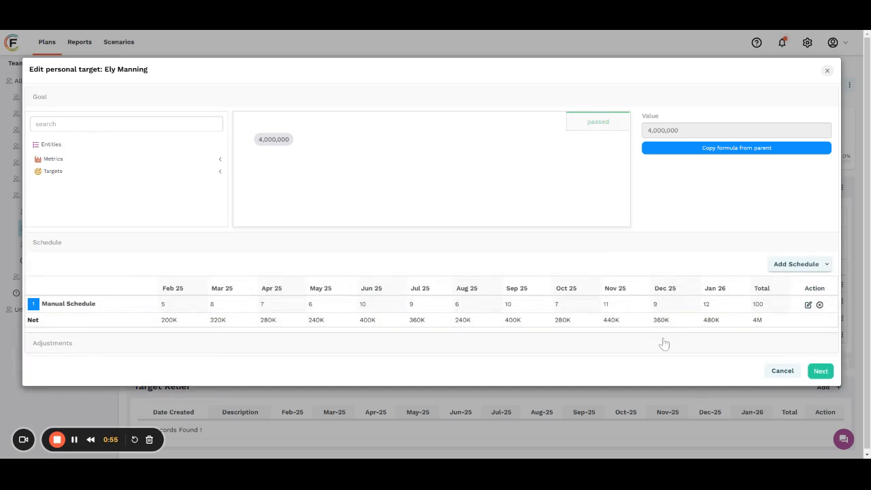
left_click(662, 344)
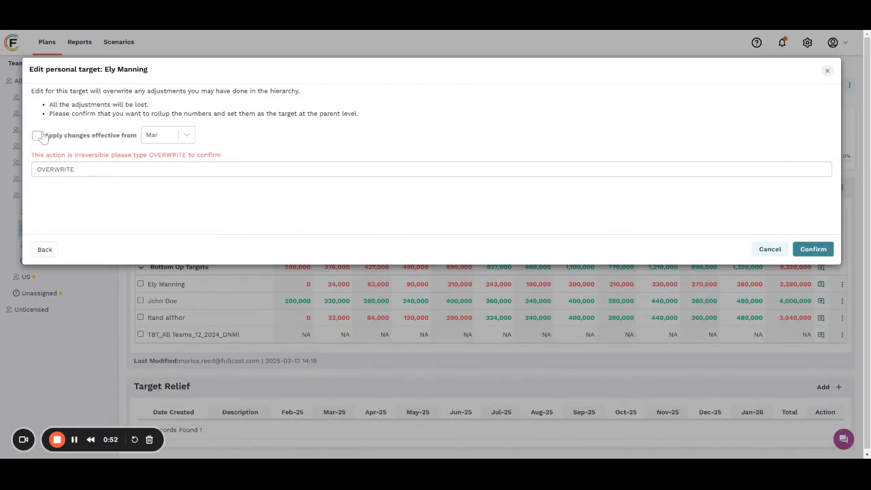
left_click(38, 136)
left_click(170, 135)
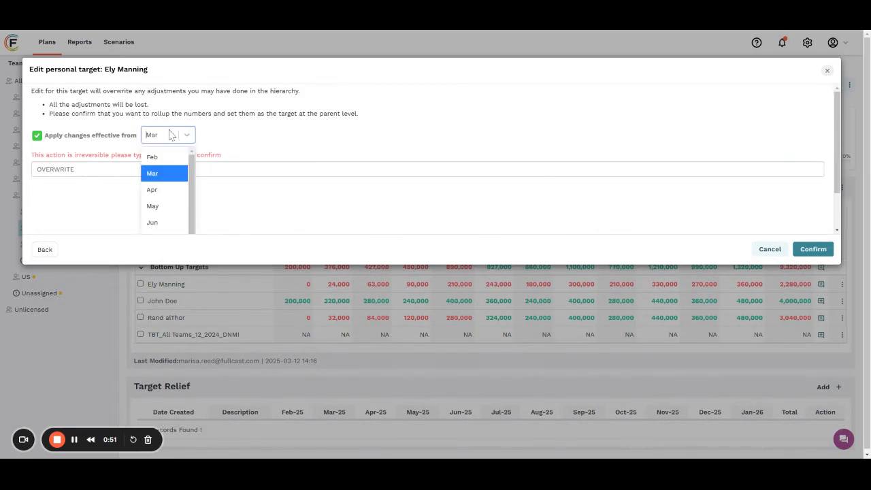
left_click(156, 156)
left_click(218, 170)
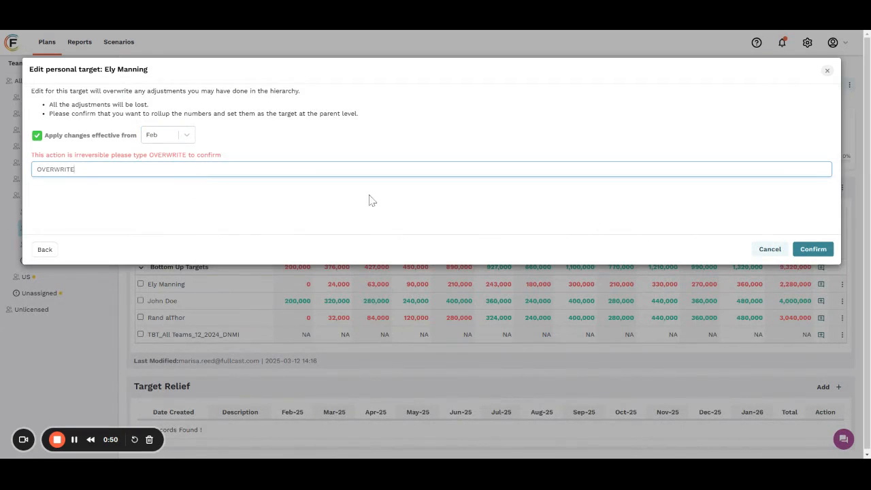
left_click(813, 248)
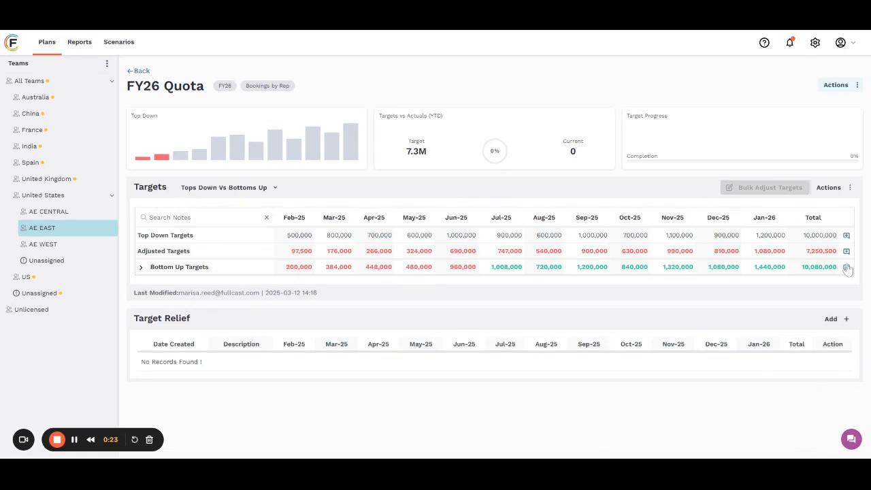
- Expand Bottom Up Targets and check how the bottom-up total differs from the top-down target
left_click(140, 269)
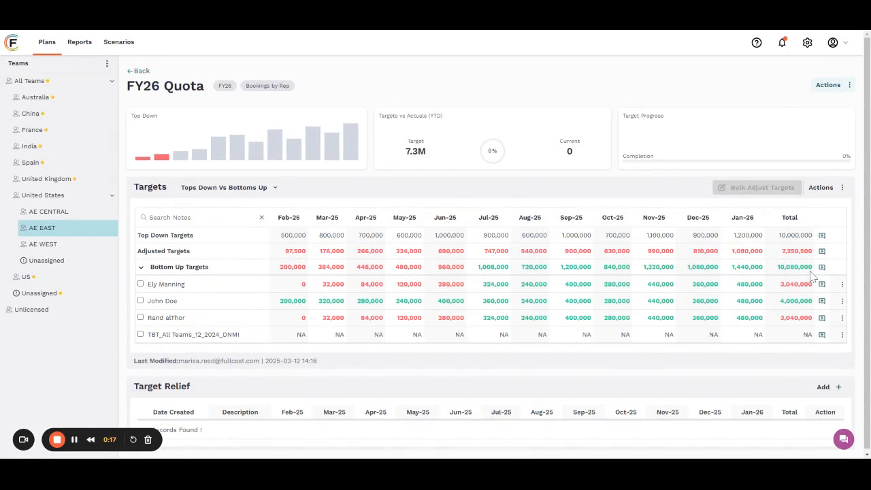
mouse_move(793, 266)
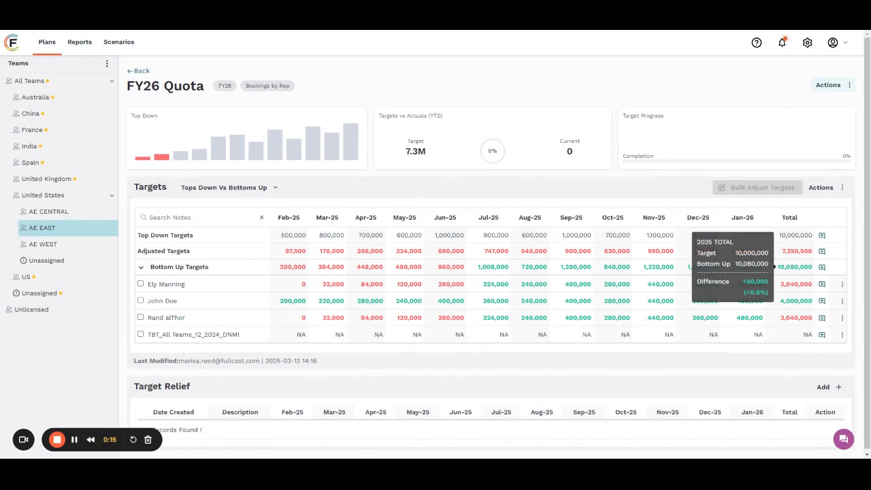